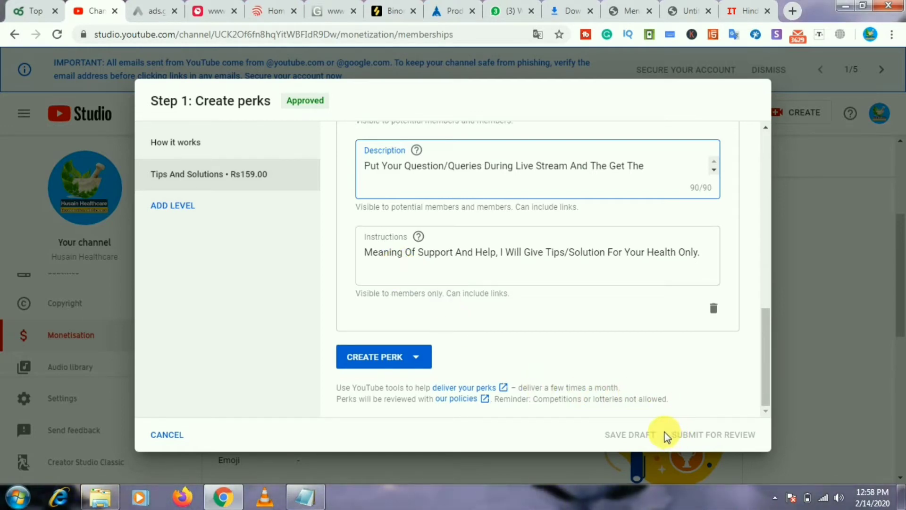
Review the perk description and instructions of the Tips And Solutions level, close the perks dialog unsaved, and check the Step 1 status.
{"action": "left_click", "coordinate": [685, 434]}
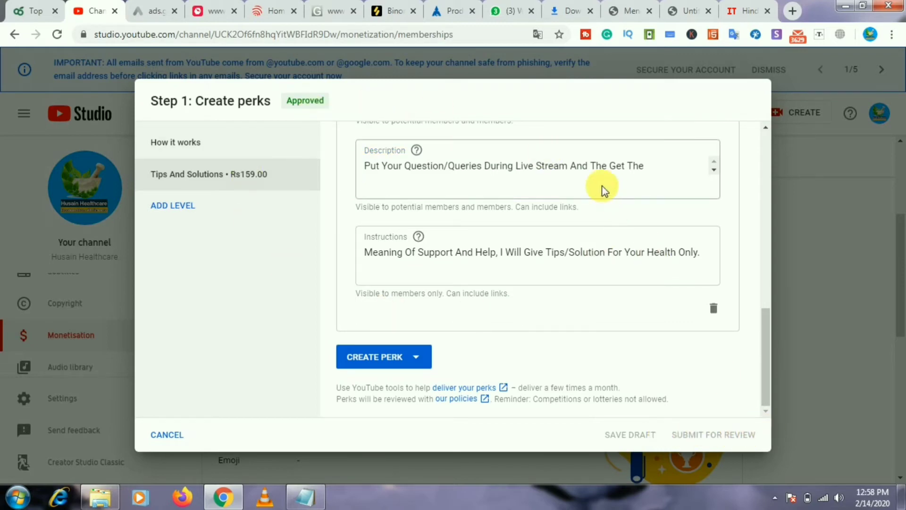
{"action": "left_click_drag", "start_coordinate": [771, 324], "coordinate": [763, 297]}
{"action": "scroll", "coordinate": [764, 310], "scroll_direction": "down", "scroll_amount": 2}
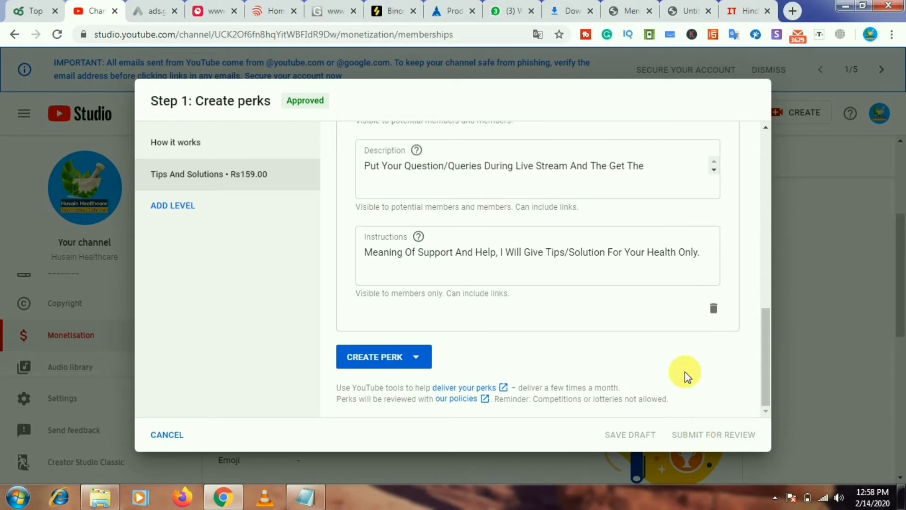
{"action": "left_click", "coordinate": [178, 434]}
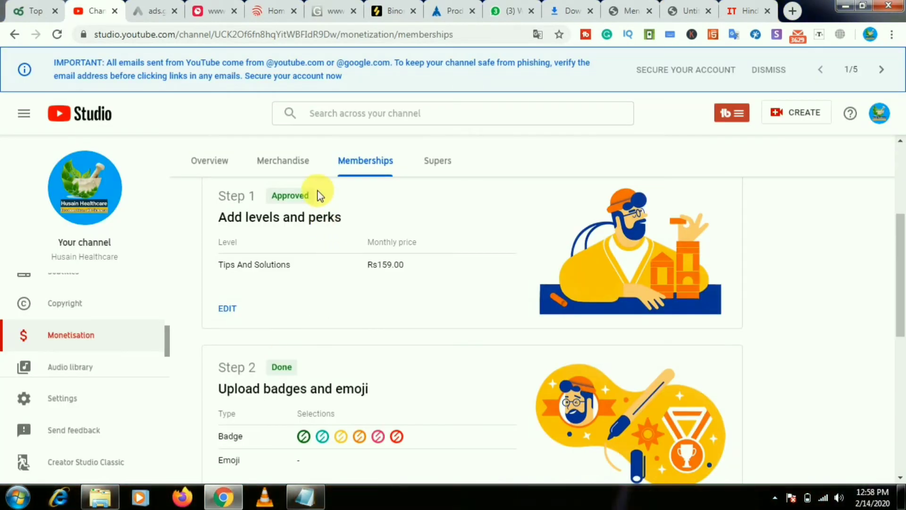
{"action": "left_click_drag", "start_coordinate": [313, 195], "coordinate": [263, 197]}
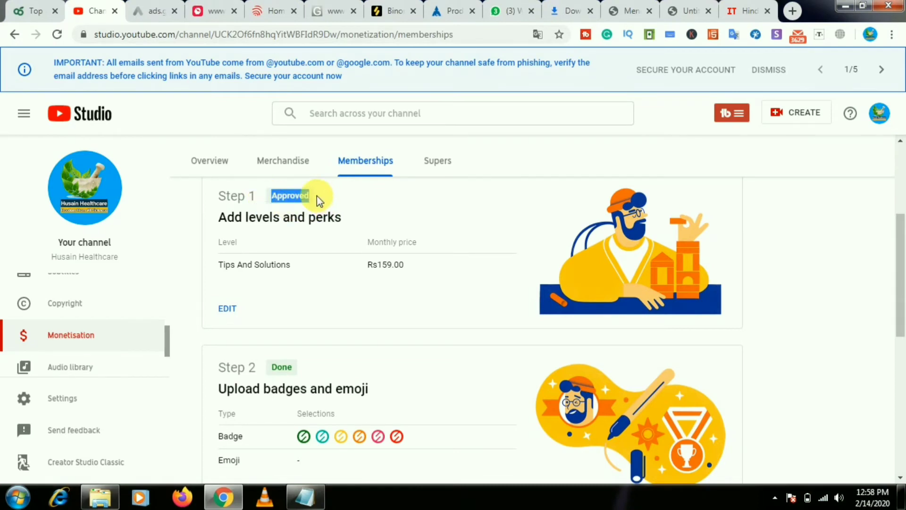
{"action": "mouse_move", "coordinate": [317, 195]}
{"action": "left_mouse_down"}
{"action": "mouse_move", "coordinate": [316, 209]}
{"action": "mouse_move", "coordinate": [310, 203]}
{"action": "left_mouse_up"}
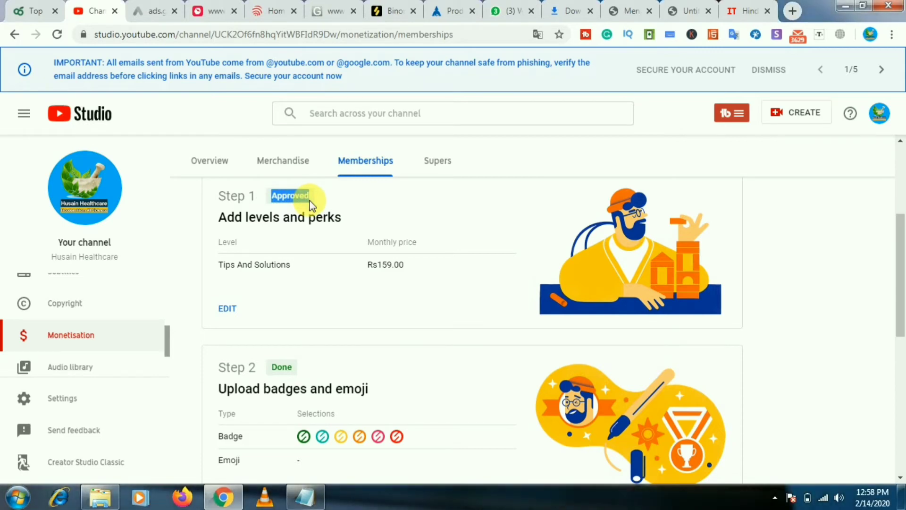
Open the Step 2 badges and emoji settings, review the generic YouTube badges per membership duration, and leave without saving.
{"action": "scroll", "coordinate": [358, 253], "scroll_direction": "down", "scroll_amount": 3}
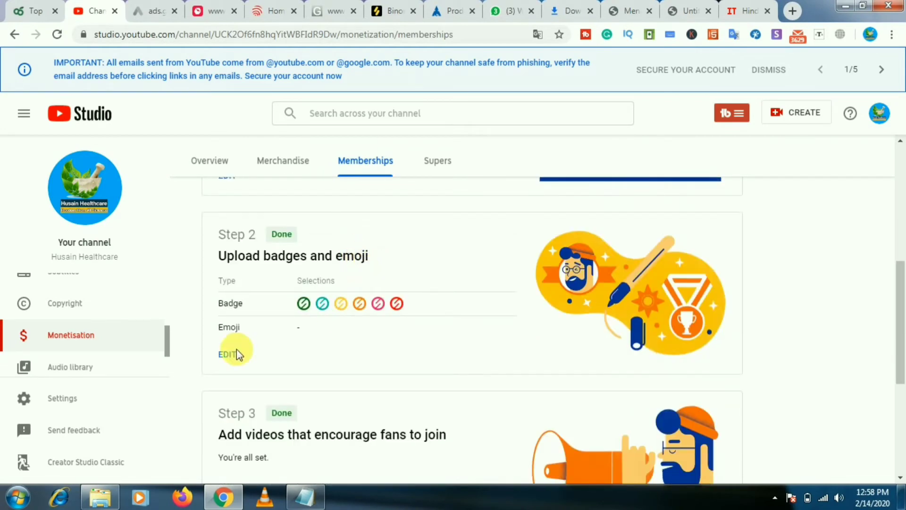
{"action": "left_click", "coordinate": [221, 354]}
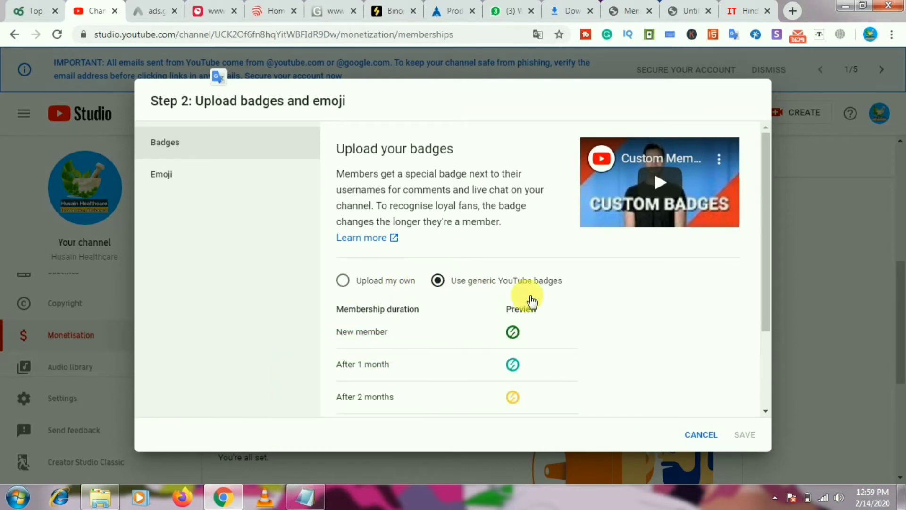
{"action": "left_click_drag", "start_coordinate": [765, 233], "coordinate": [765, 334]}
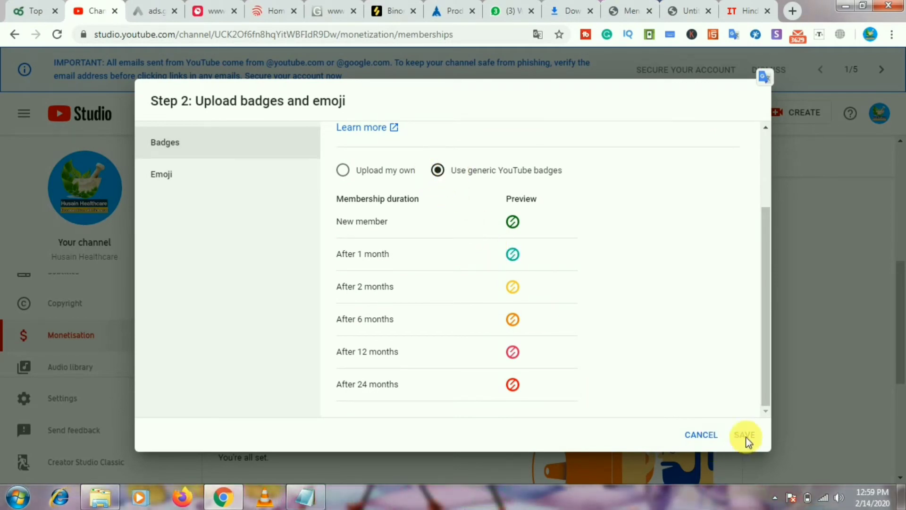
{"action": "left_click", "coordinate": [712, 438]}
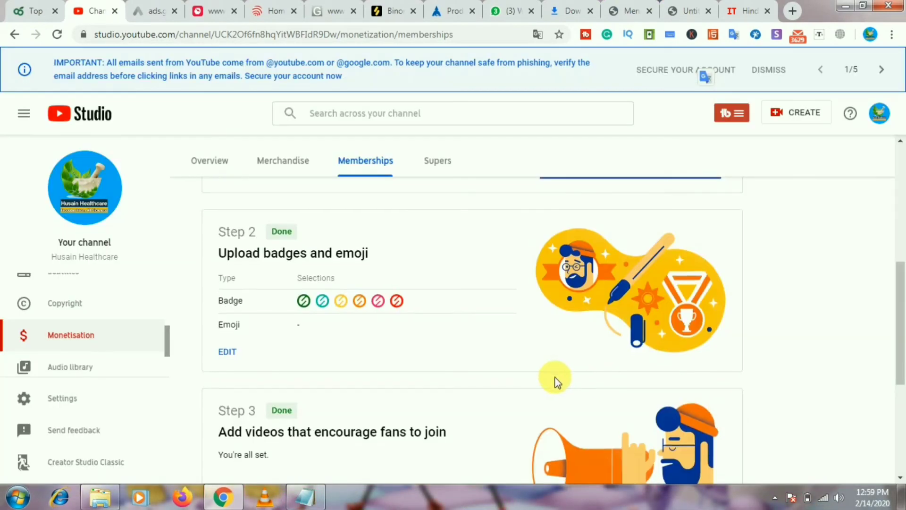
Open the Step 3 video settings, read the intro video guidance, view the attached video, and leave without changes.
{"action": "scroll", "coordinate": [555, 382], "scroll_direction": "down", "scroll_amount": 3}
{"action": "scroll", "coordinate": [385, 350], "scroll_direction": "down", "scroll_amount": 1}
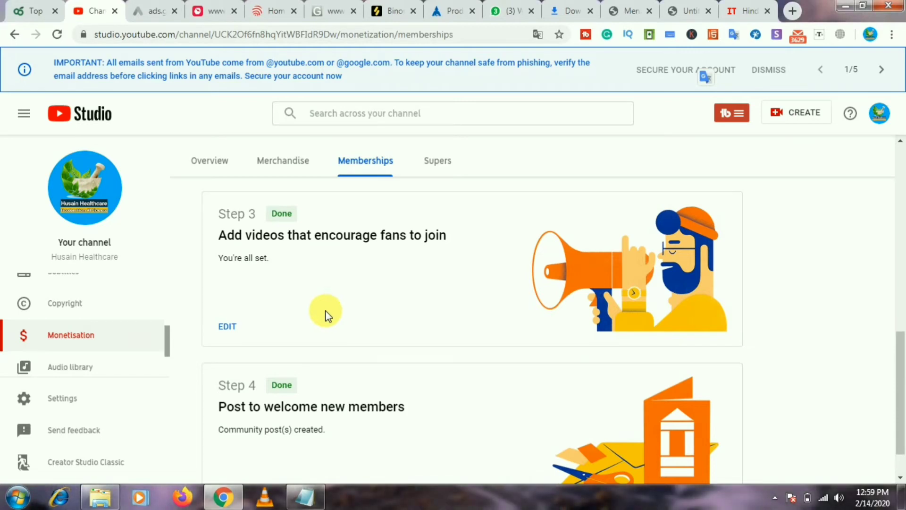
{"action": "left_click", "coordinate": [227, 335]}
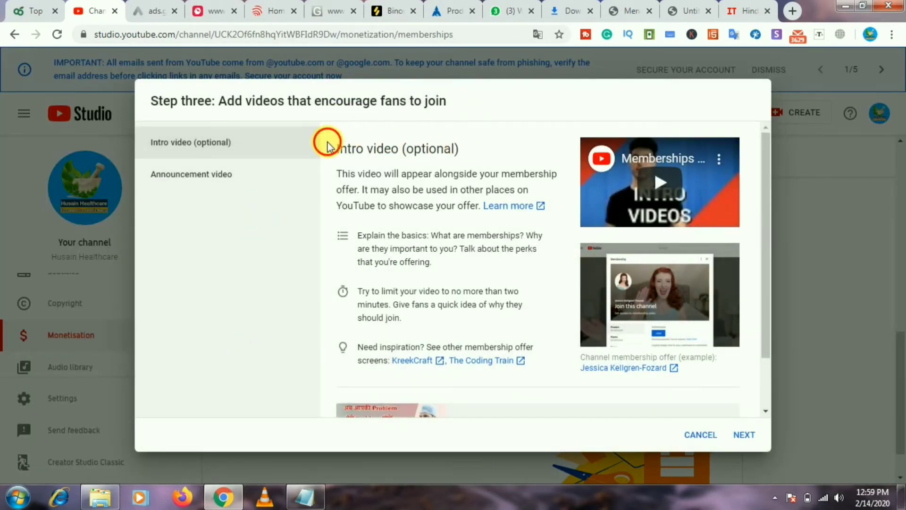
{"action": "left_click_drag", "start_coordinate": [330, 145], "coordinate": [465, 381]}
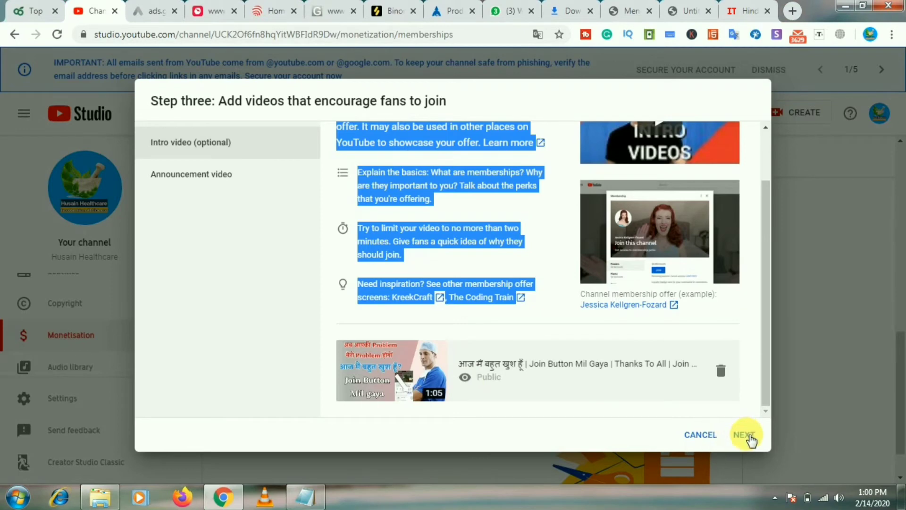
{"action": "left_click", "coordinate": [703, 434]}
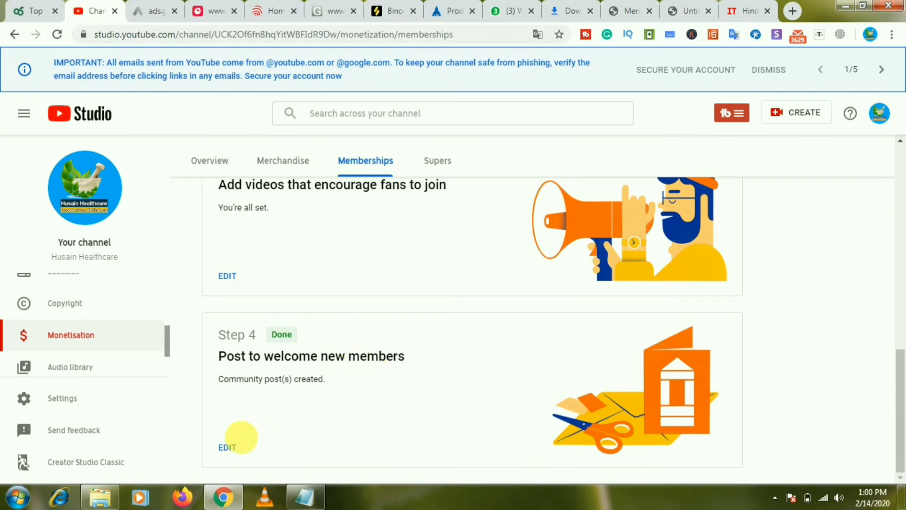
Open the Step 4 welcome post settings and read through to the status line about members-only posts.
{"action": "left_click", "coordinate": [227, 447]}
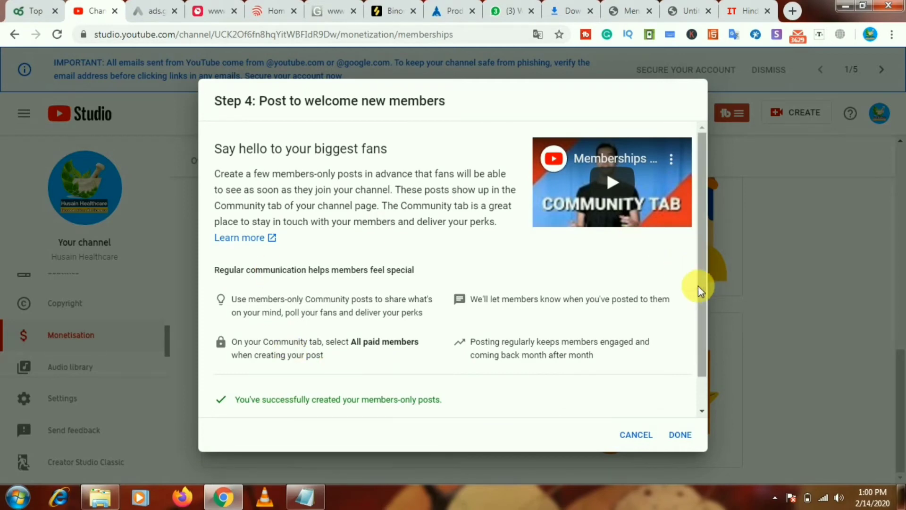
{"action": "scroll", "coordinate": [703, 336], "scroll_direction": "down", "scroll_amount": 2}
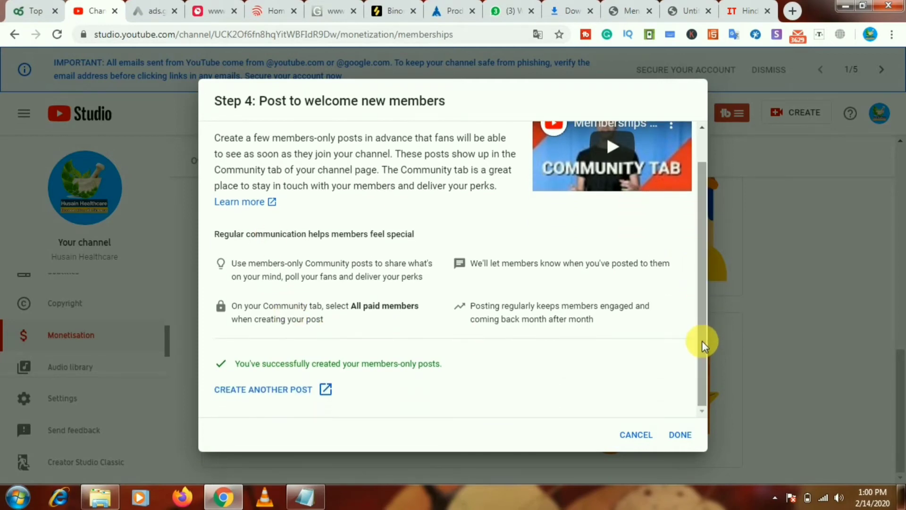
{"action": "double_click", "coordinate": [236, 365]}
{"action": "left_click_drag", "start_coordinate": [290, 376], "coordinate": [383, 375]}
{"action": "left_click_drag", "start_coordinate": [414, 377], "coordinate": [442, 365]}
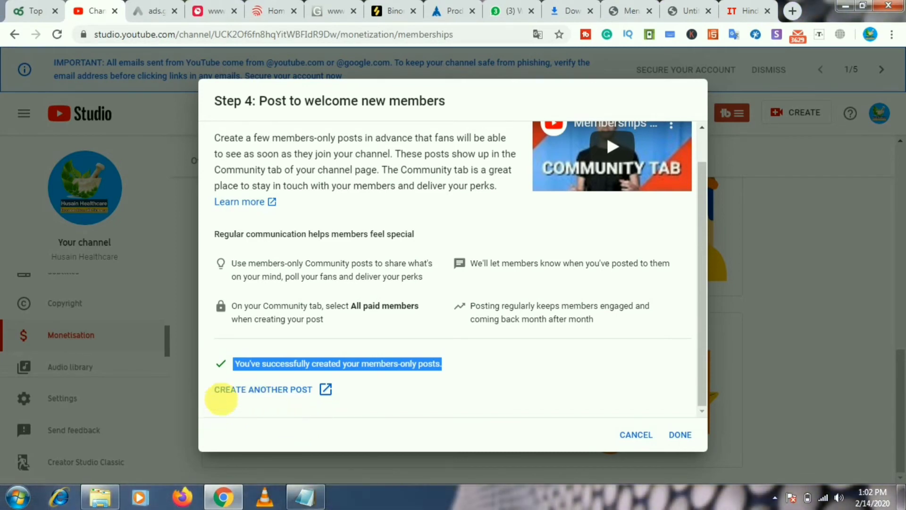
Start another members-only post on the channel's Community page.
{"action": "left_click", "coordinate": [267, 391]}
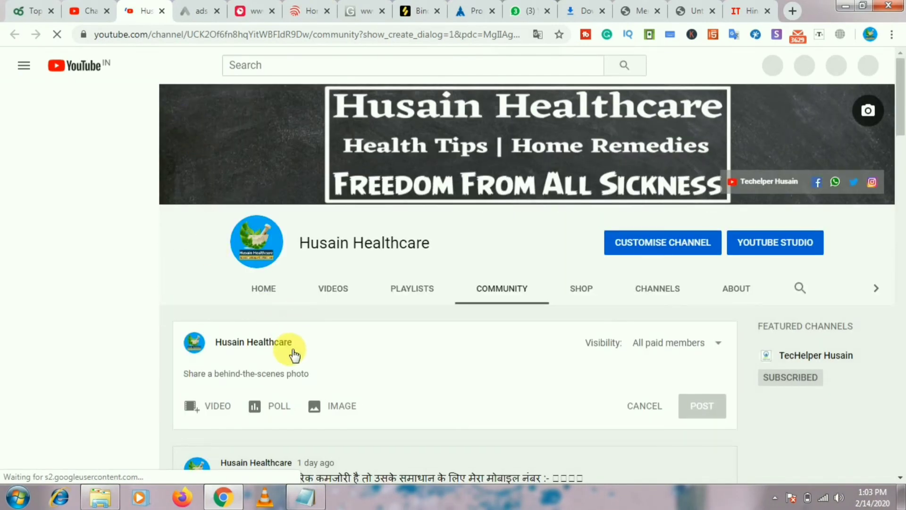
{"action": "triple_click", "coordinate": [219, 348]}
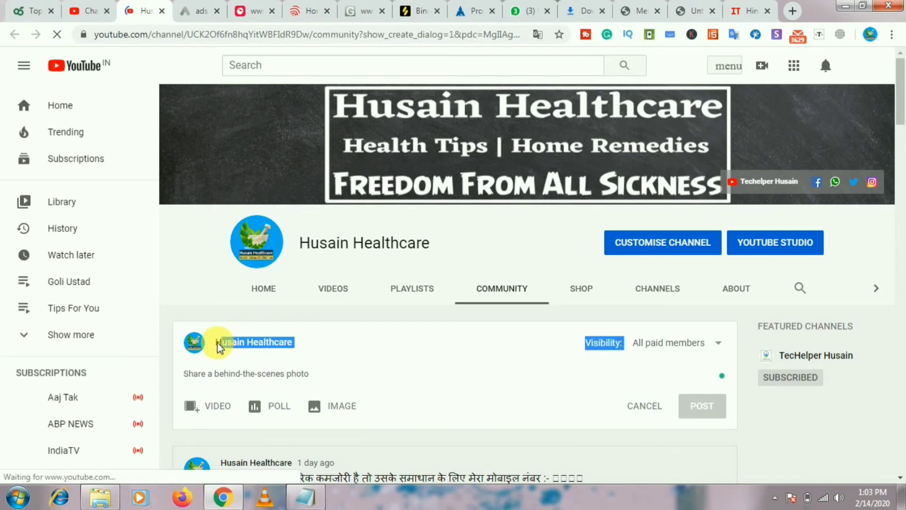
{"action": "left_click", "coordinate": [204, 309]}
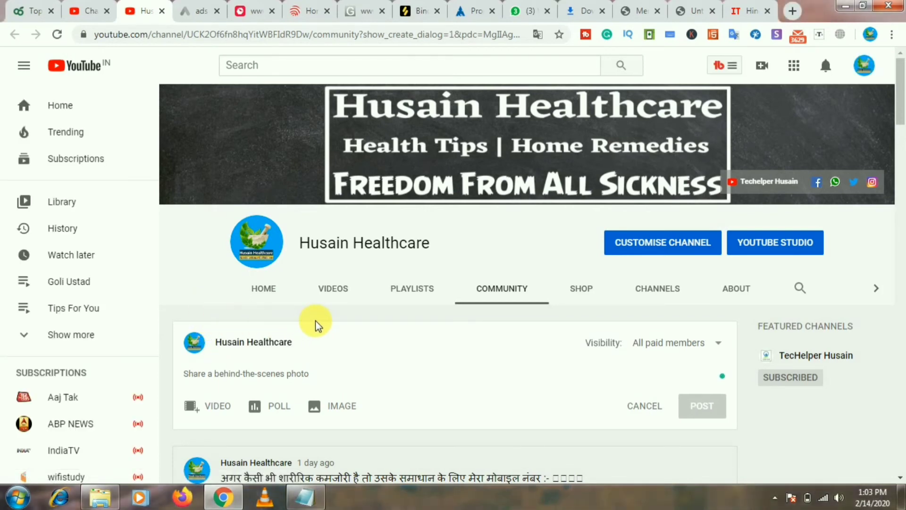
Set the new community post's visibility to All paid members.
{"action": "scroll", "coordinate": [649, 333], "scroll_direction": "down", "scroll_amount": 1}
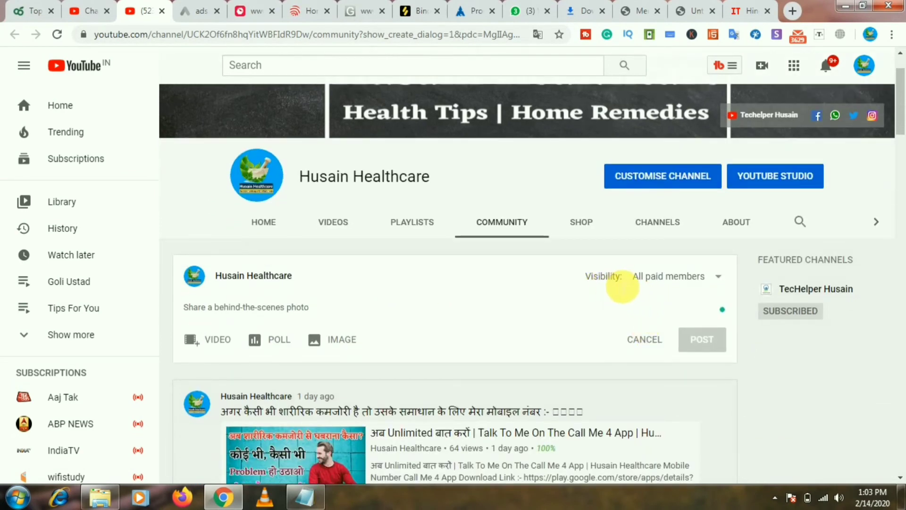
{"action": "left_click", "coordinate": [721, 280]}
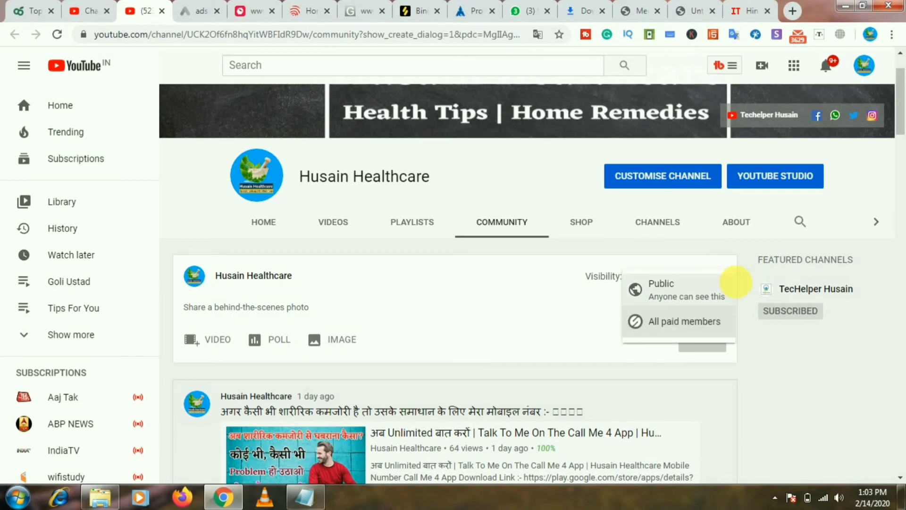
{"action": "left_click", "coordinate": [710, 322]}
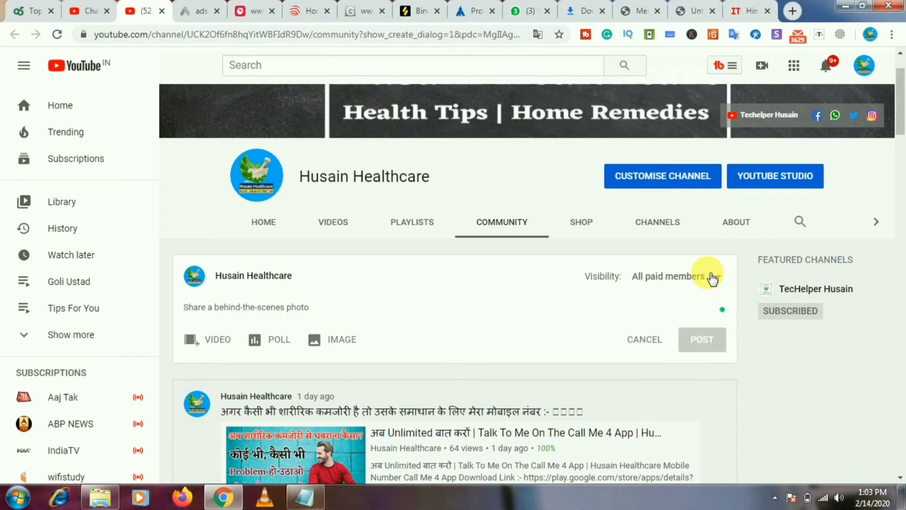
{"action": "left_click", "coordinate": [718, 280]}
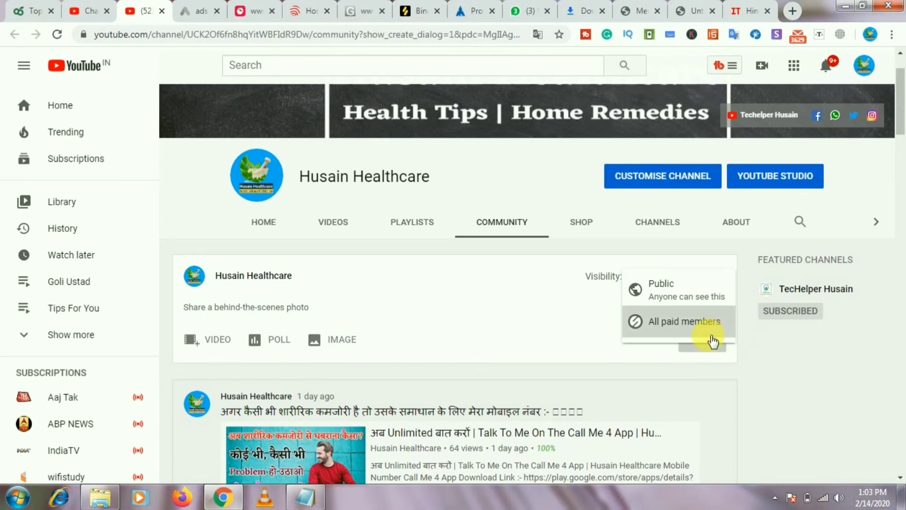
{"action": "left_click", "coordinate": [677, 329]}
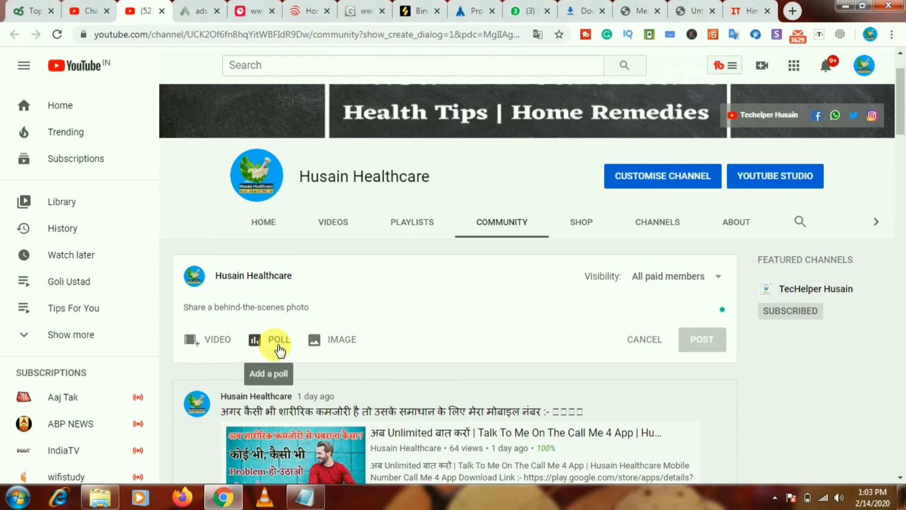
Add an image attachment to the community post and open the file chooser for it.
{"action": "left_click", "coordinate": [350, 347]}
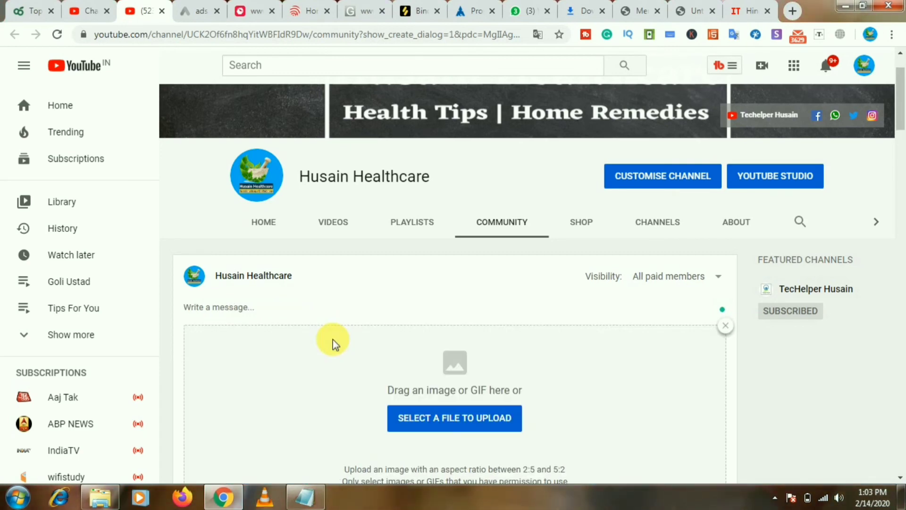
{"action": "scroll", "coordinate": [433, 383], "scroll_direction": "down", "scroll_amount": 3}
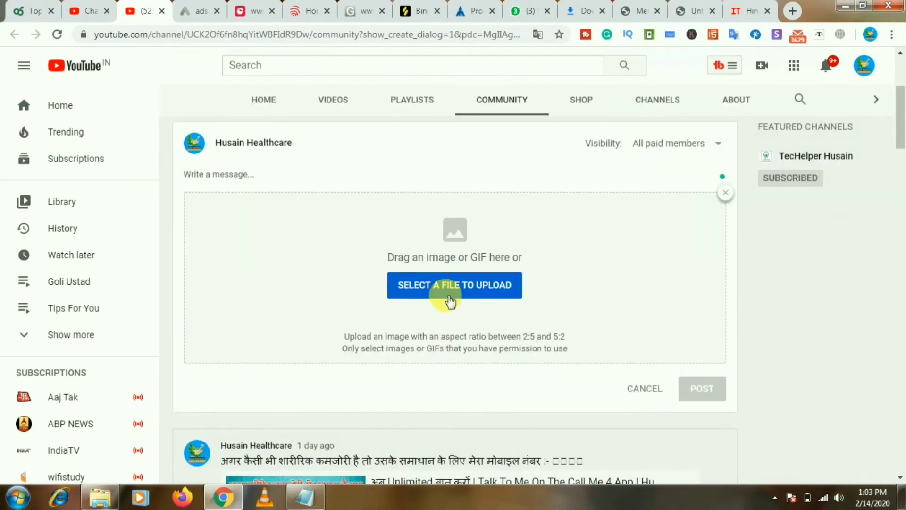
{"action": "left_click", "coordinate": [479, 291]}
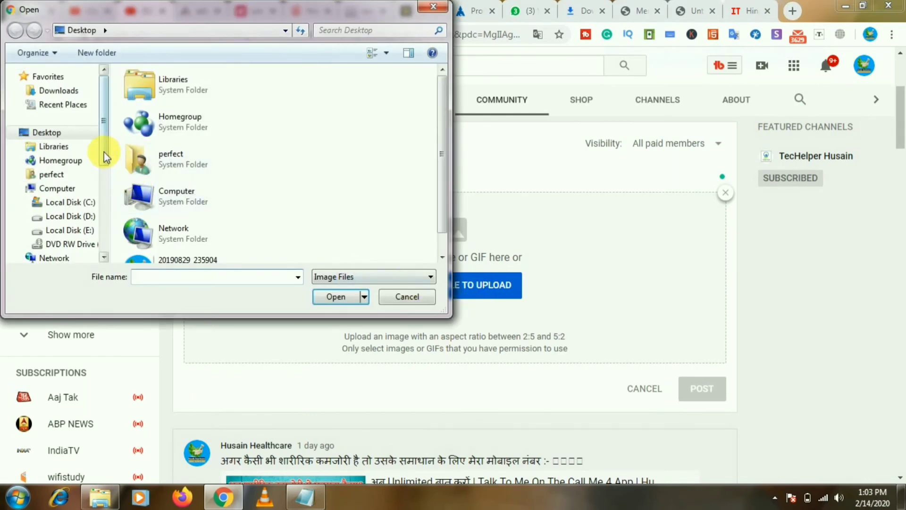
Browse to the Awesome folder inside Export on Local Disk (E:).
{"action": "mouse_move", "coordinate": [104, 151]}
{"action": "left_mouse_down"}
{"action": "mouse_move", "coordinate": [100, 170]}
{"action": "mouse_move", "coordinate": [101, 147]}
{"action": "left_mouse_up"}
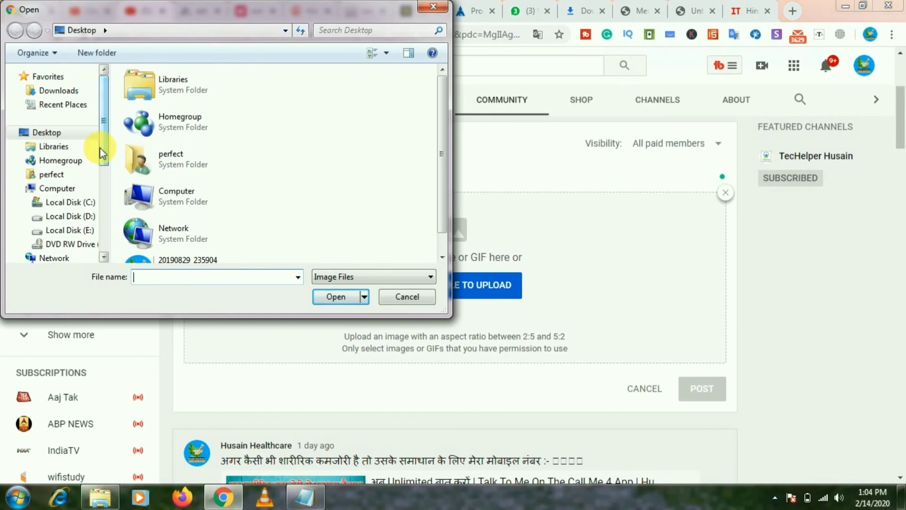
{"action": "left_click", "coordinate": [73, 218]}
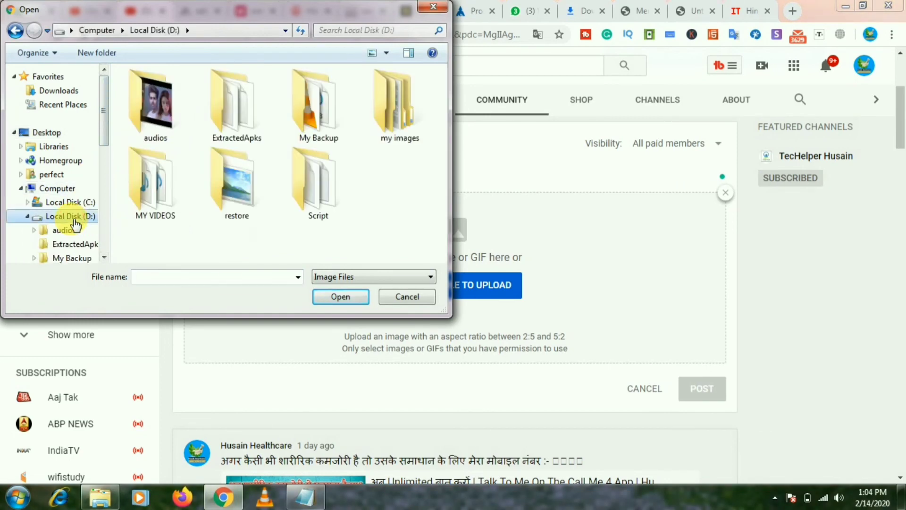
{"action": "left_click_drag", "start_coordinate": [103, 135], "coordinate": [104, 169]}
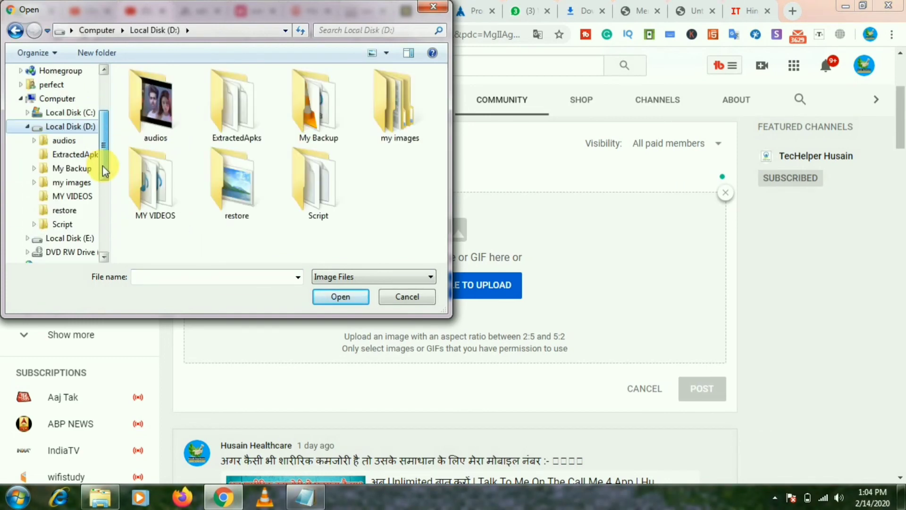
{"action": "left_click", "coordinate": [82, 238]}
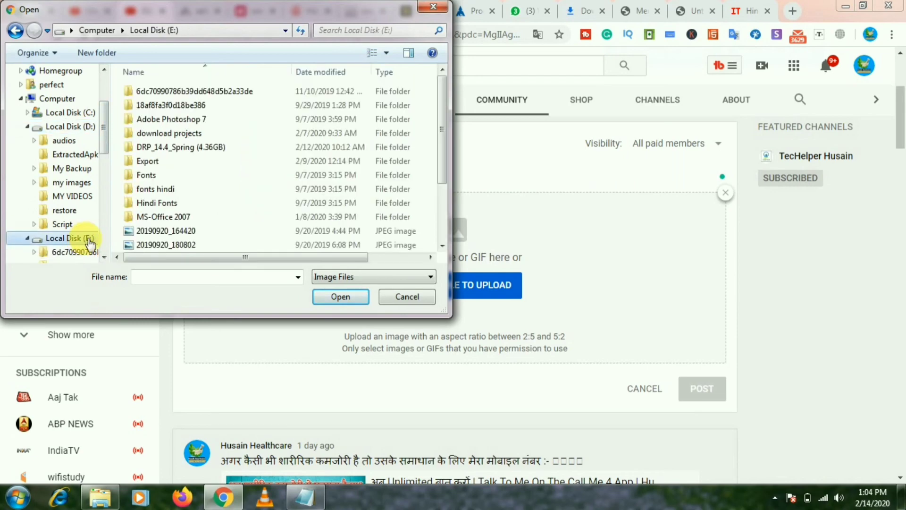
{"action": "double_click", "coordinate": [179, 161]}
{"action": "double_click", "coordinate": [155, 118]}
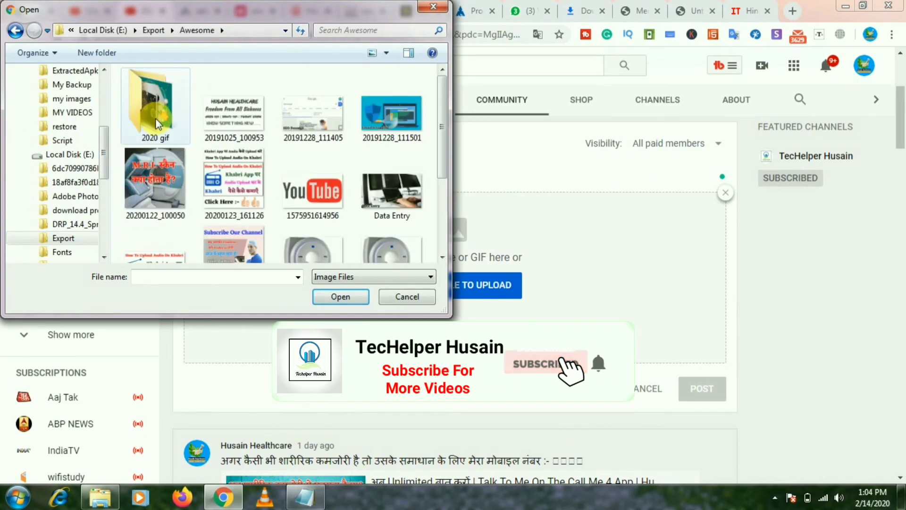
Upload the Join image to the community post and check its preview.
{"action": "left_click_drag", "start_coordinate": [443, 148], "coordinate": [440, 194]}
{"action": "left_click", "coordinate": [218, 183]}
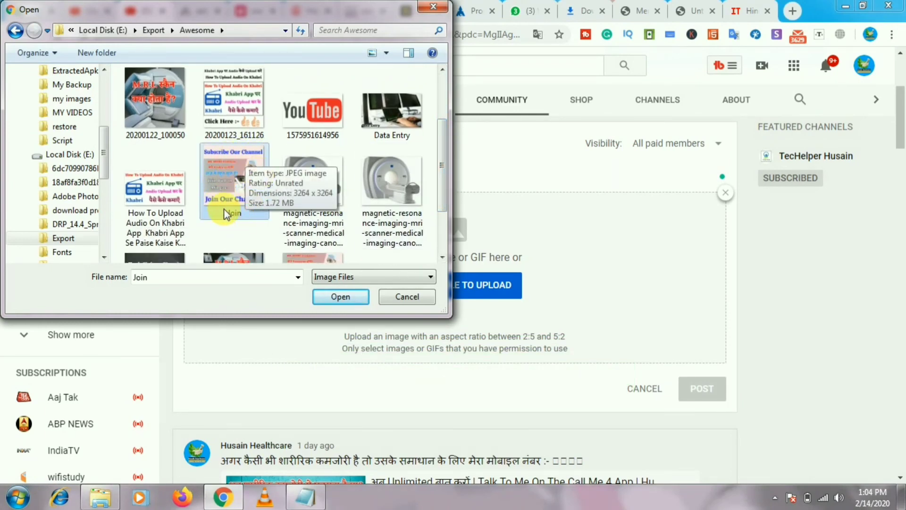
{"action": "left_click", "coordinate": [336, 297]}
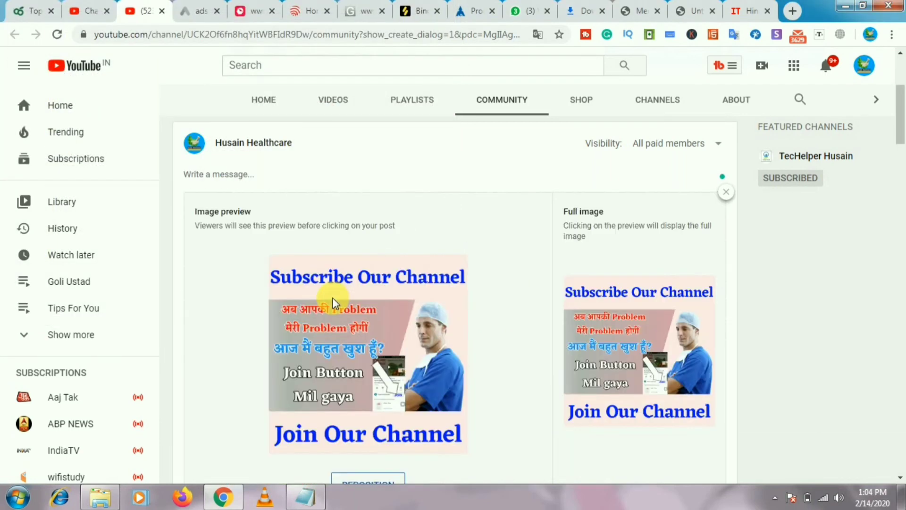
{"action": "scroll", "coordinate": [485, 287], "scroll_direction": "down", "scroll_amount": 1}
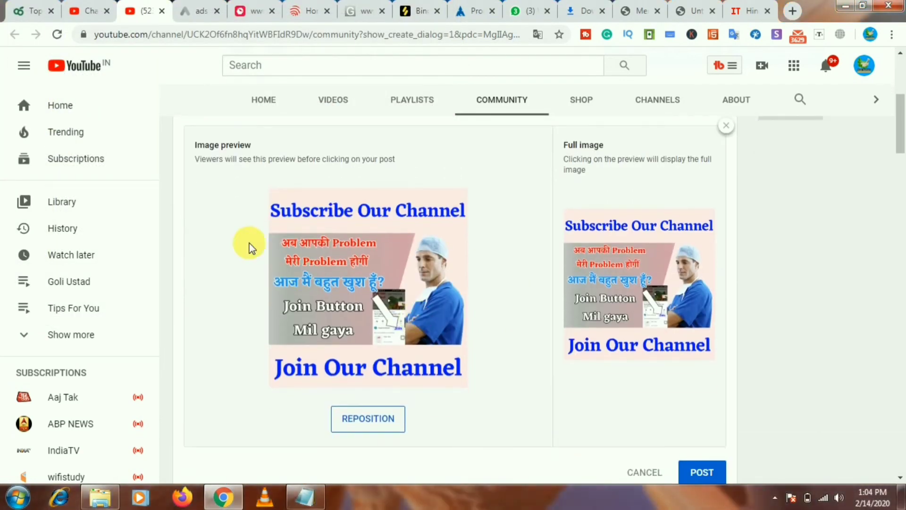
{"action": "scroll", "coordinate": [488, 386], "scroll_direction": "down", "scroll_amount": 1}
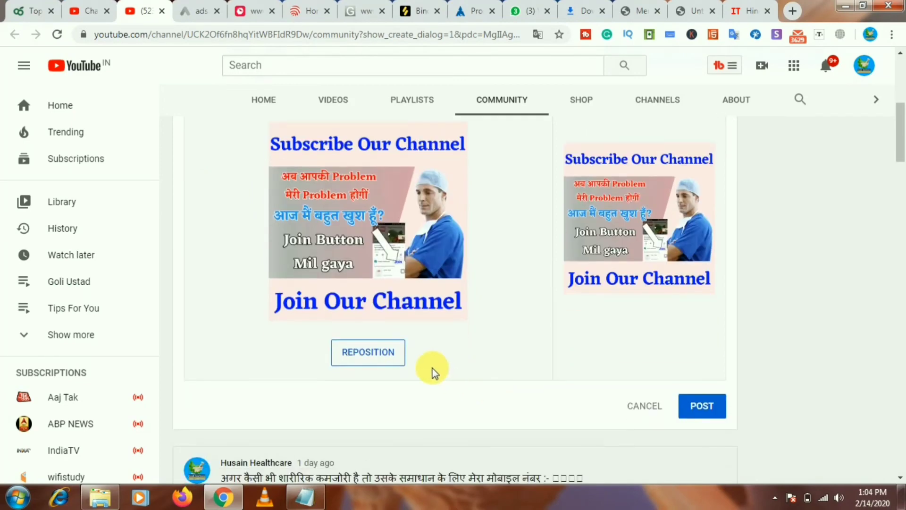